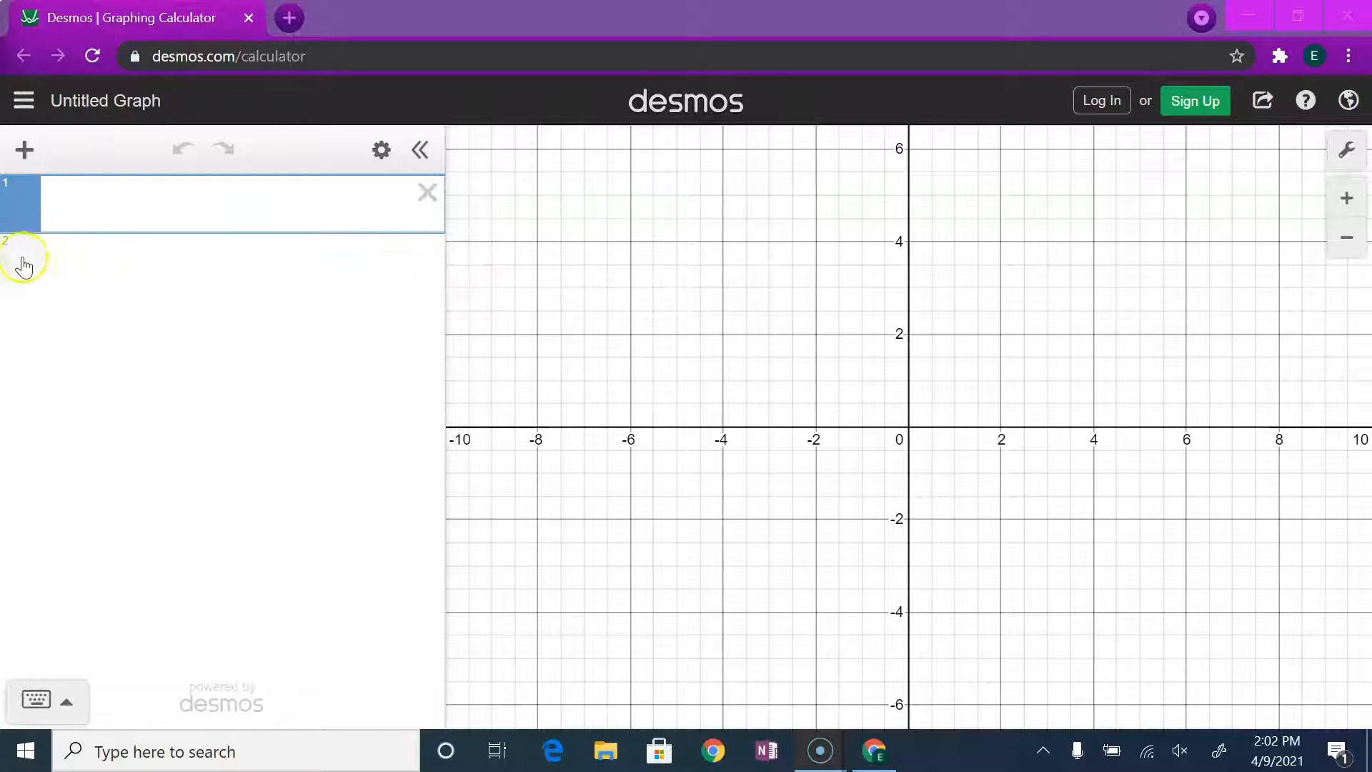
# Step: Graph the exponential function y = 2^x in the first expression line
pyautogui.click(115, 200)
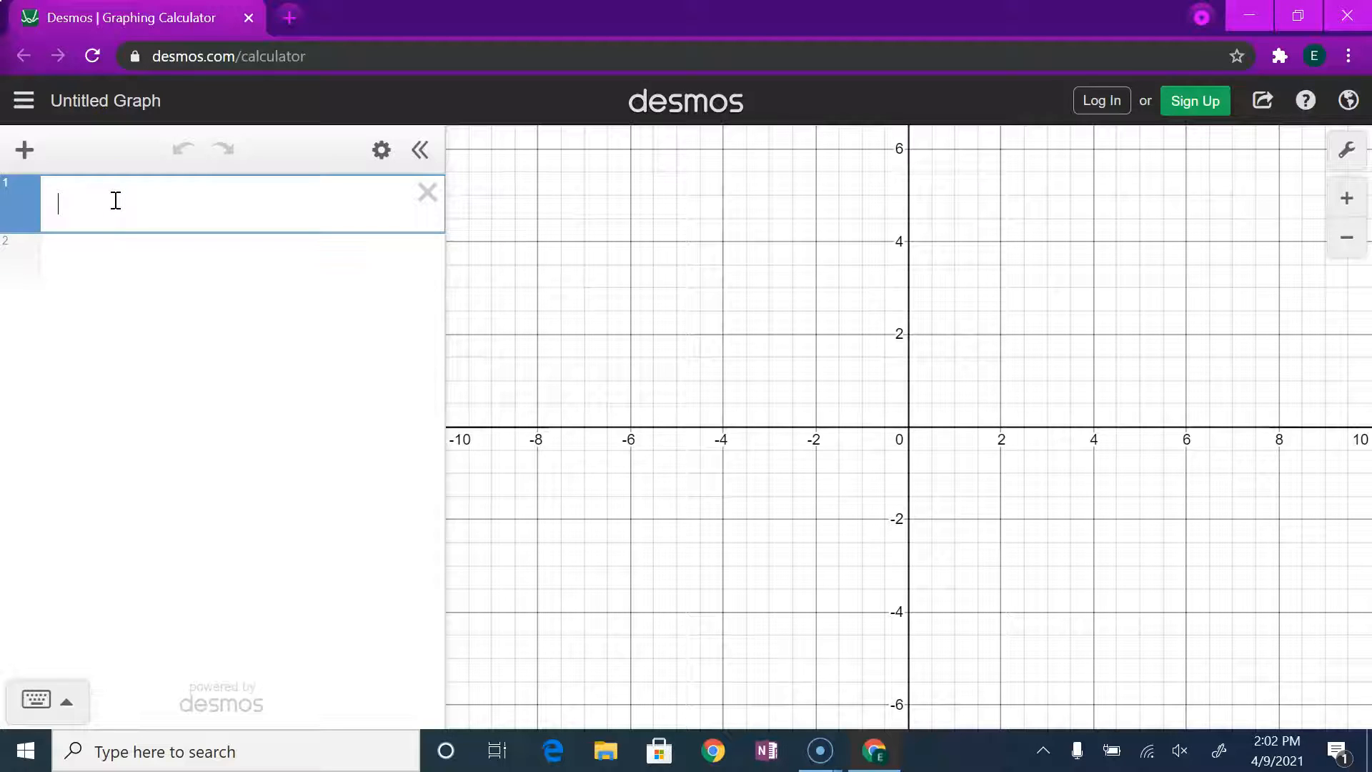
pyautogui.write('y=')
pyautogui.write('2')
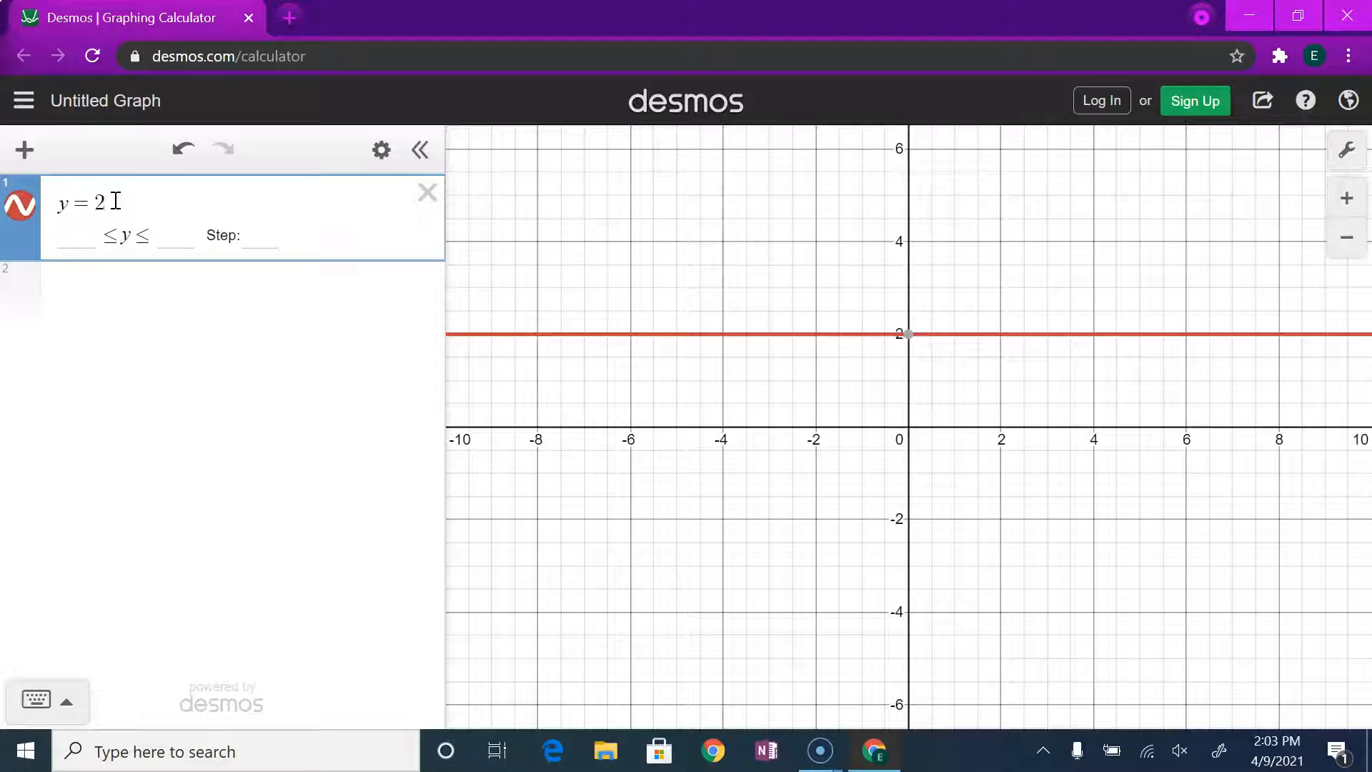
pyautogui.write('^')
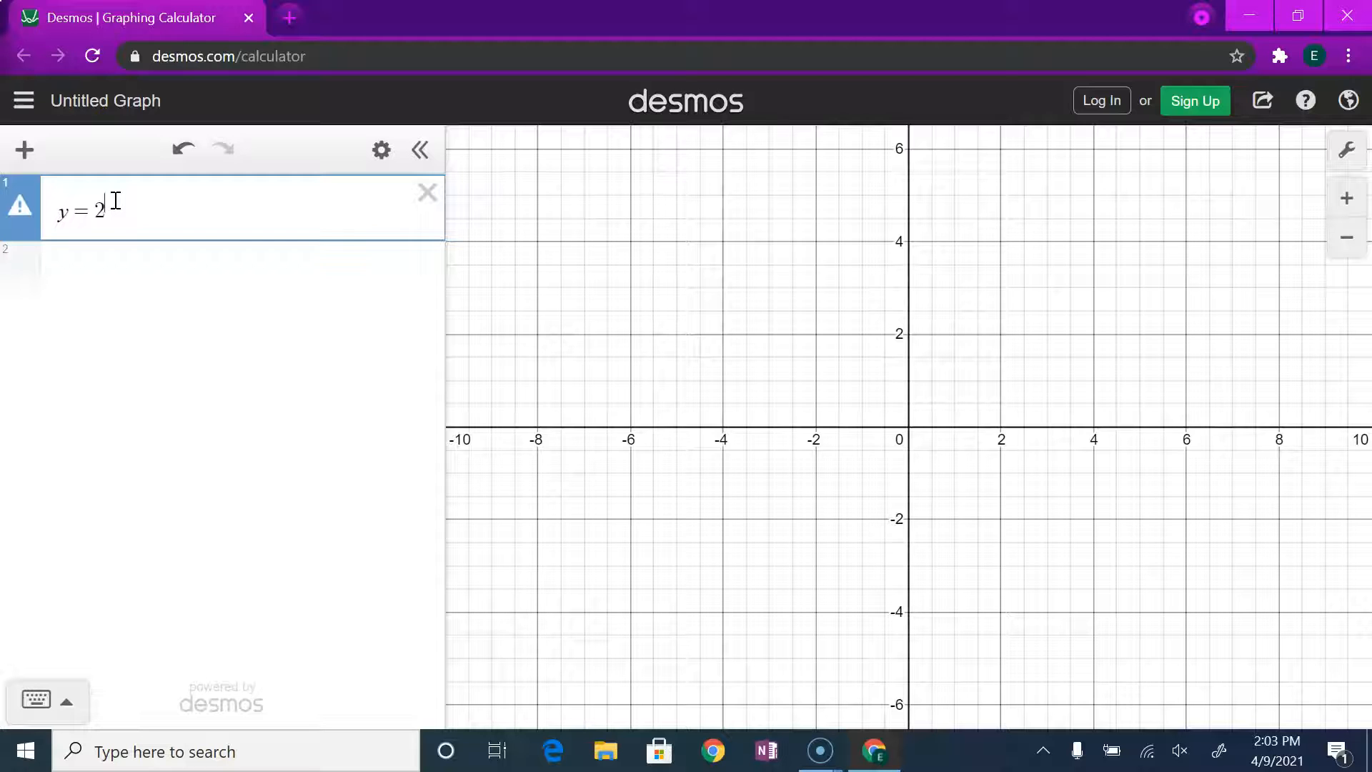
pyautogui.write('x')
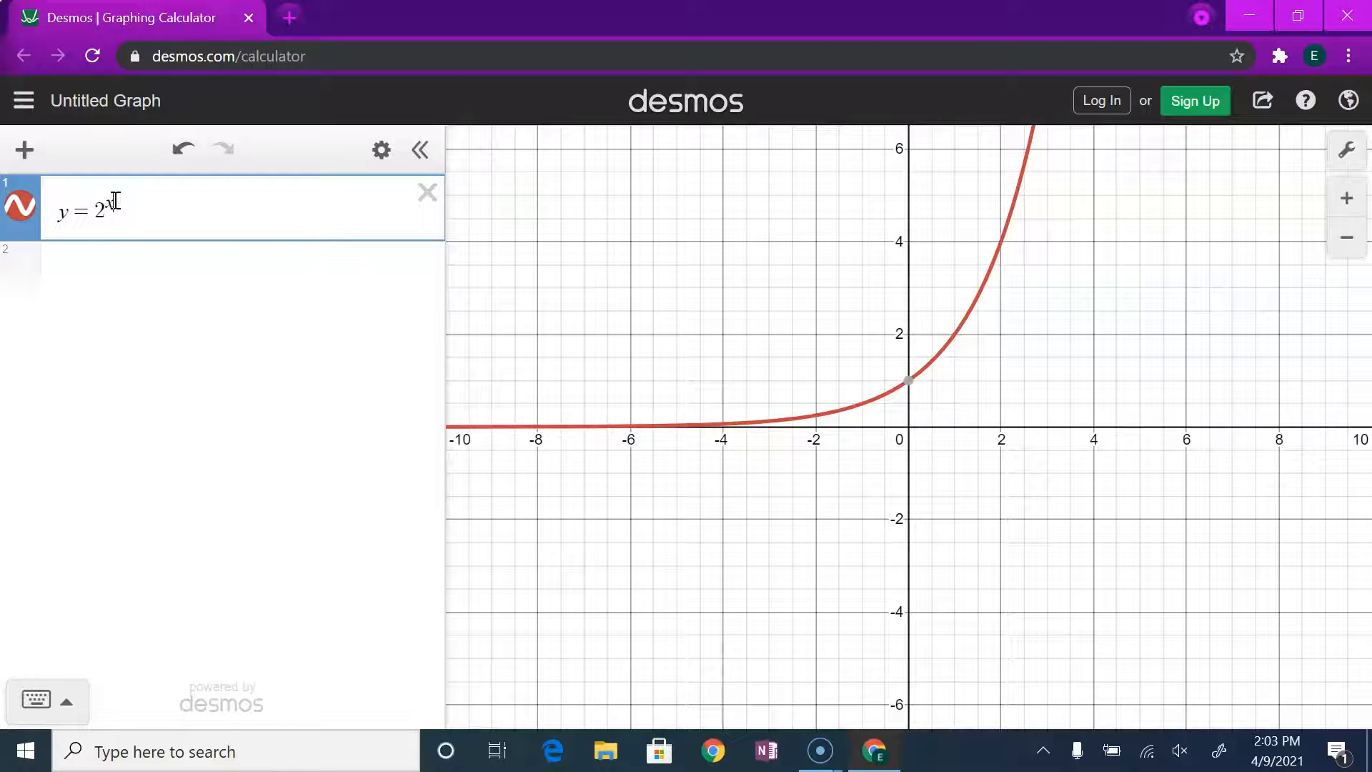
# Step: Graph the vertically stretched function y = 3(2^x) in the second expression line
pyautogui.click(100, 266)
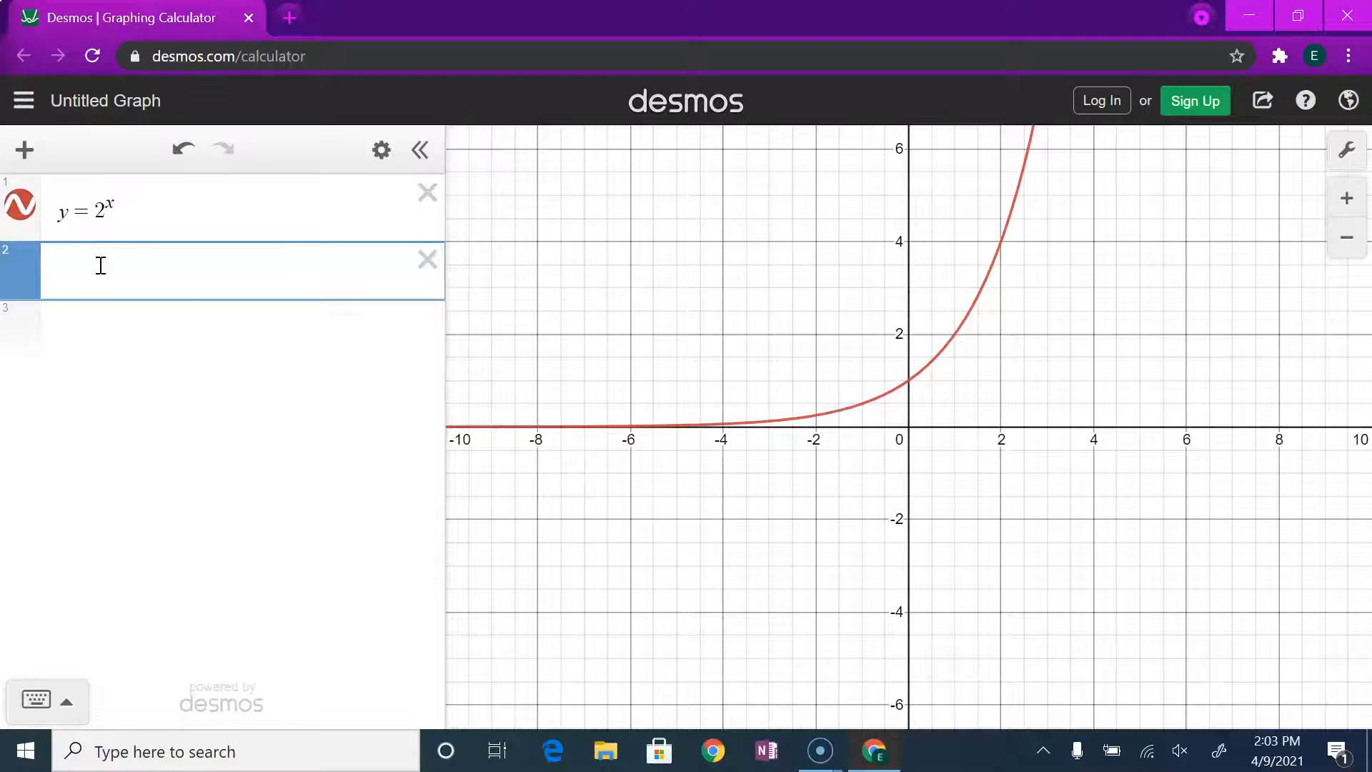
pyautogui.click(24, 149)
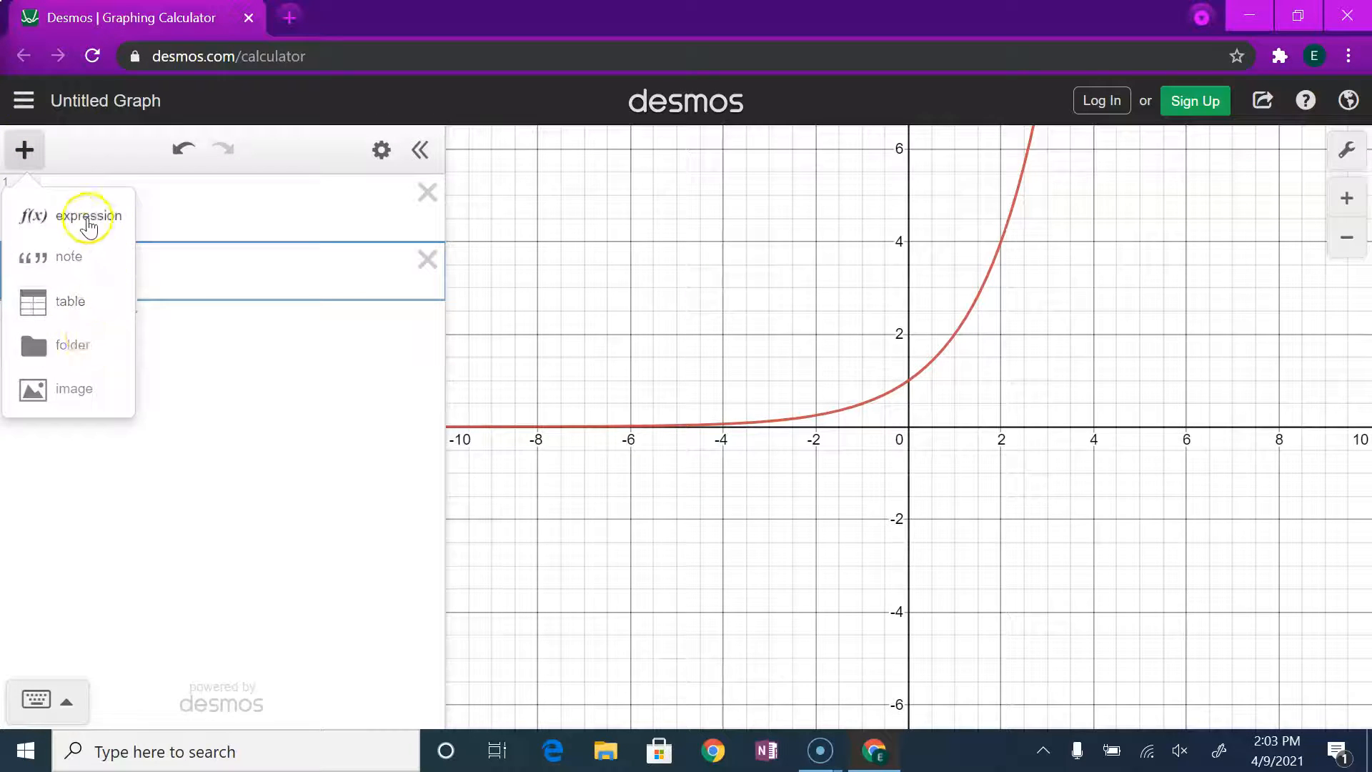
pyautogui.click(188, 274)
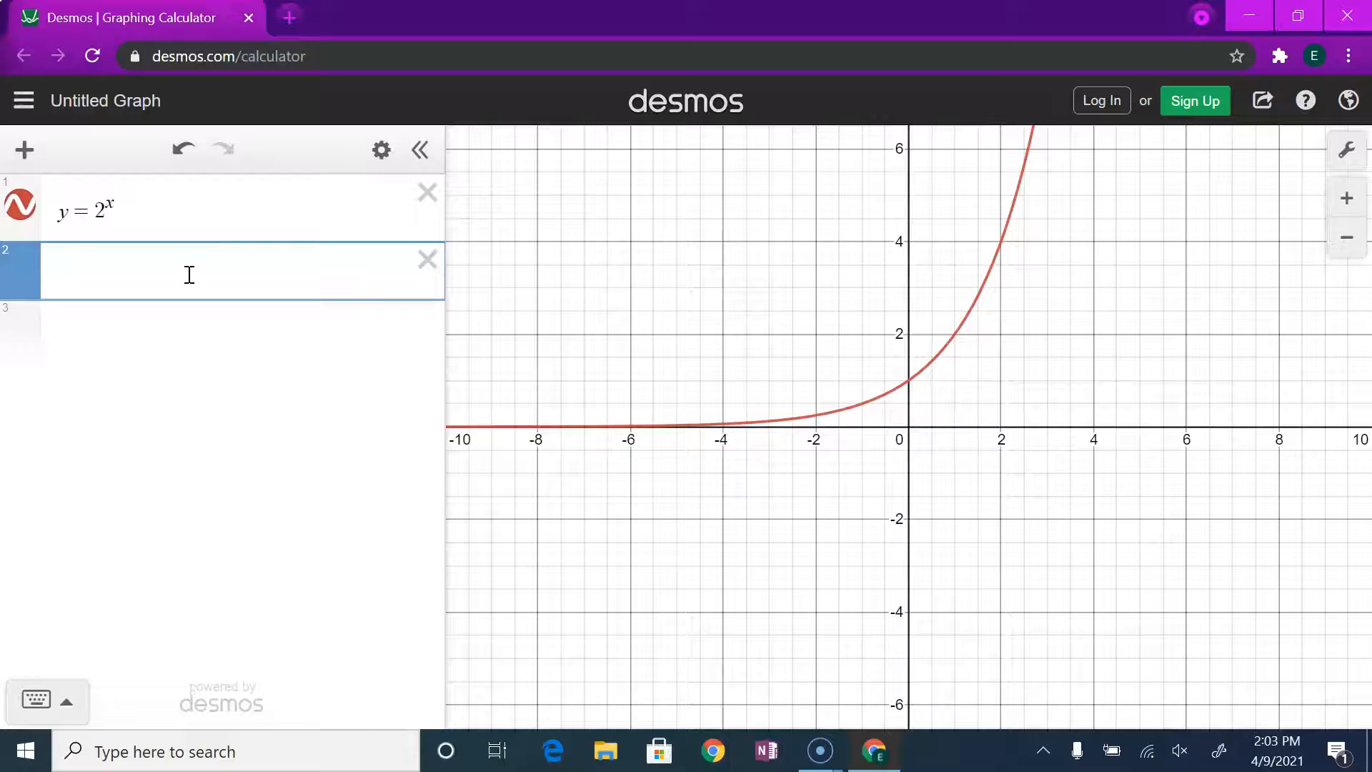
pyautogui.write('y=')
pyautogui.click(67, 705)
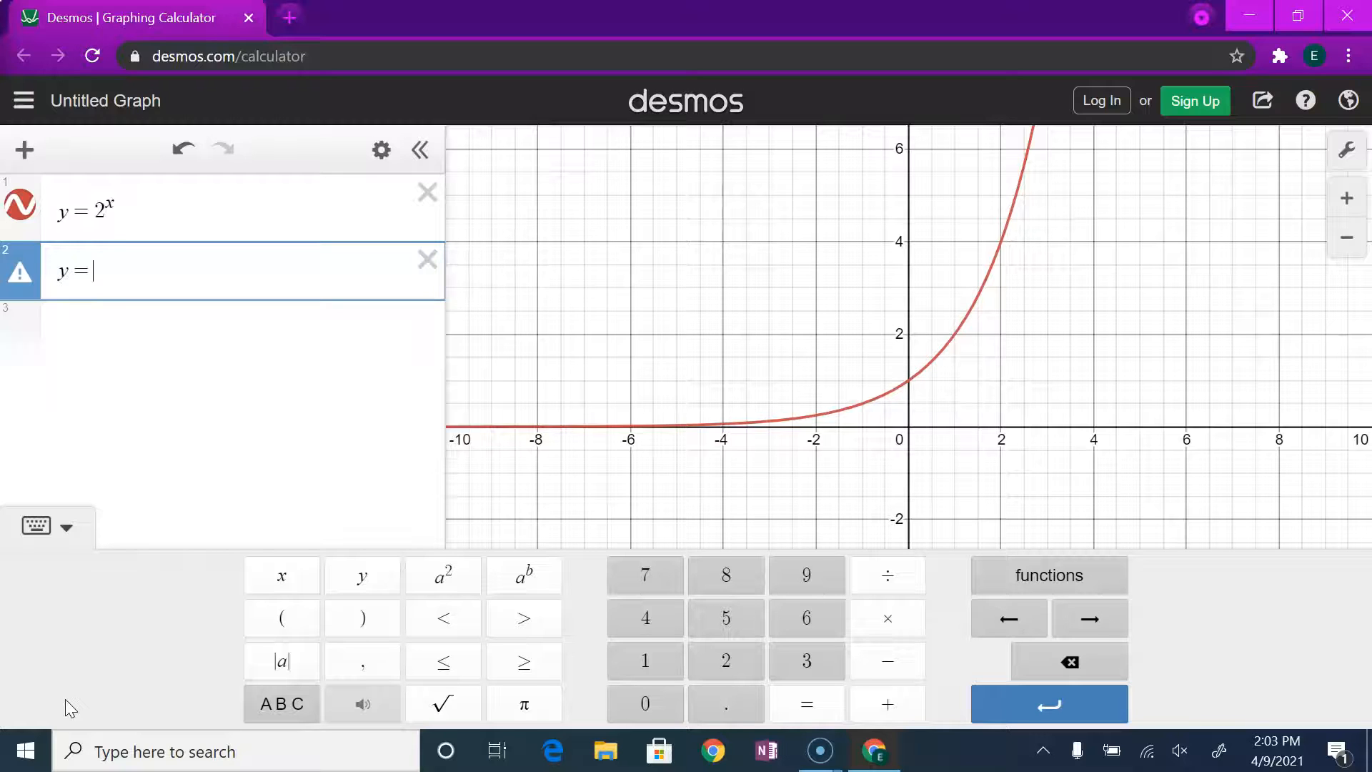
pyautogui.click(803, 668)
pyautogui.click(290, 617)
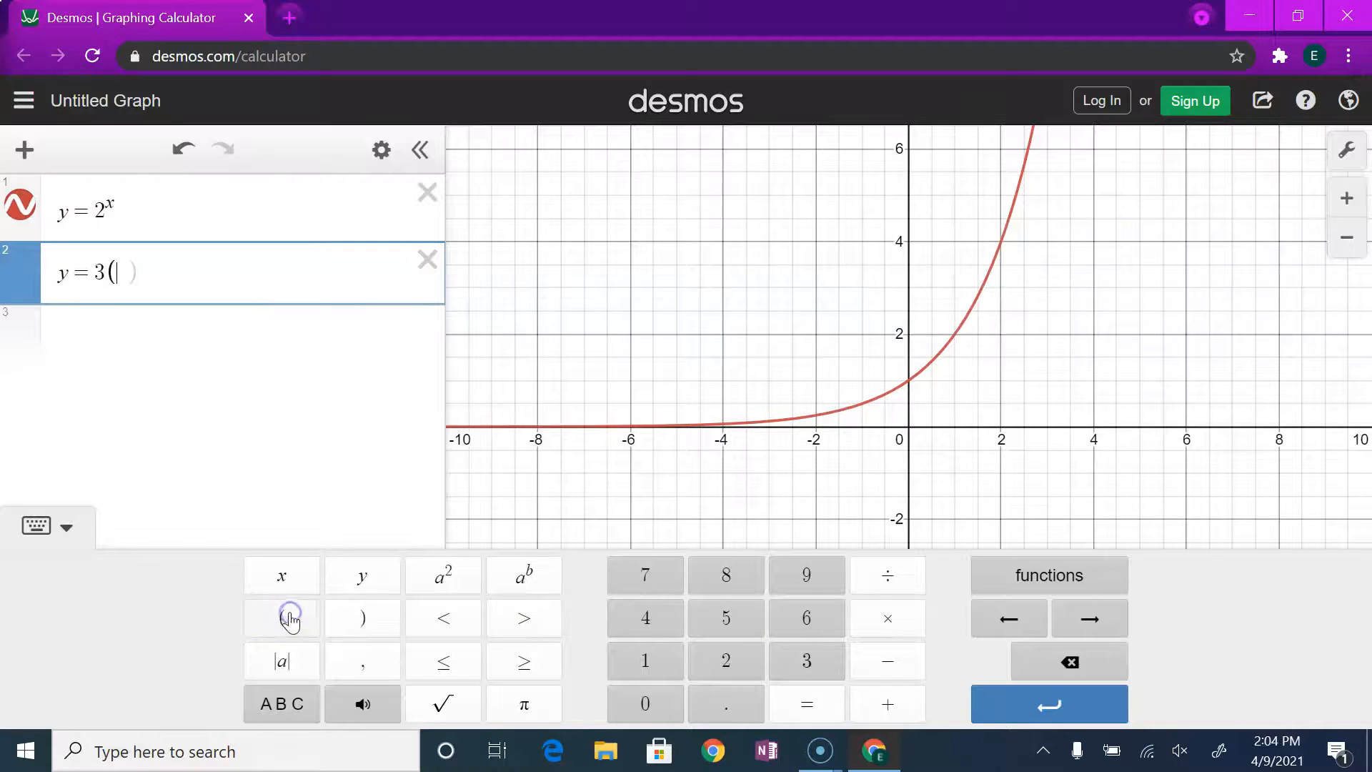
pyautogui.click(732, 666)
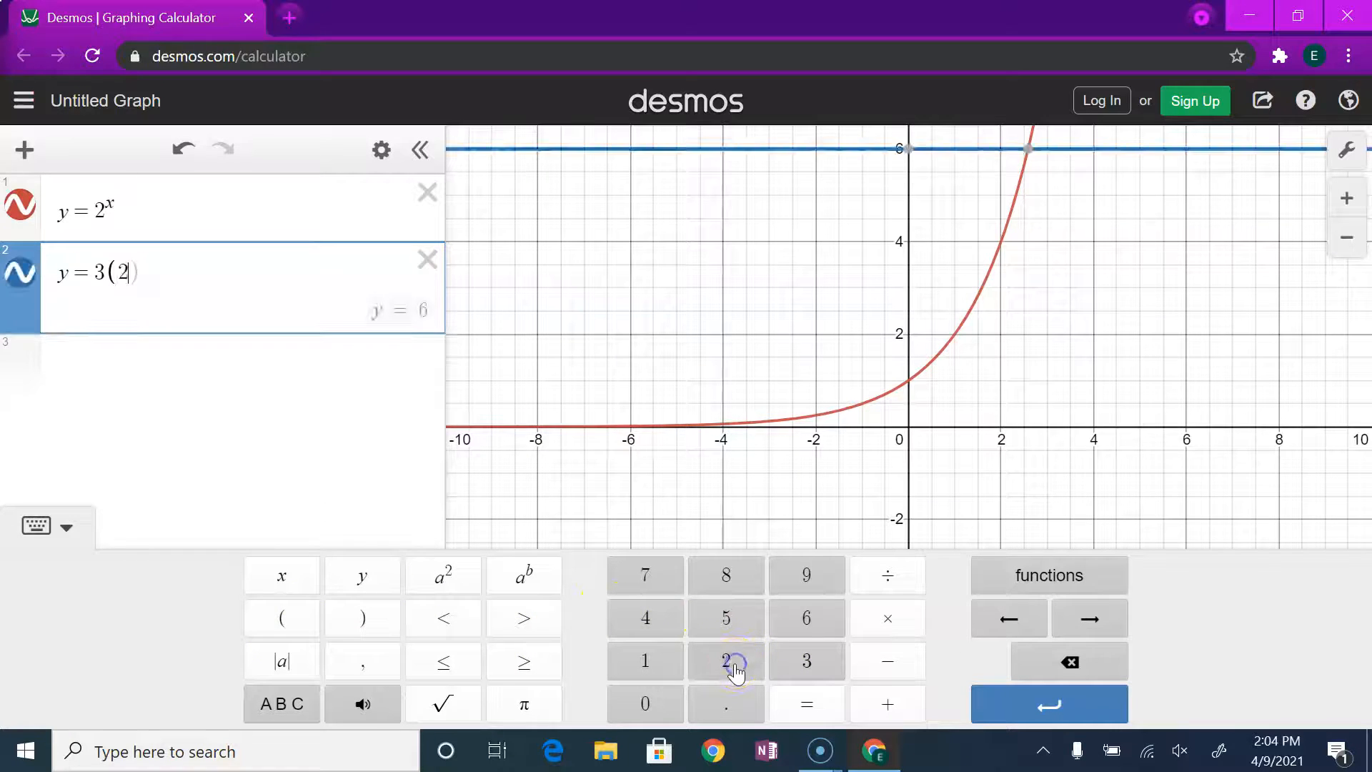
pyautogui.click(522, 577)
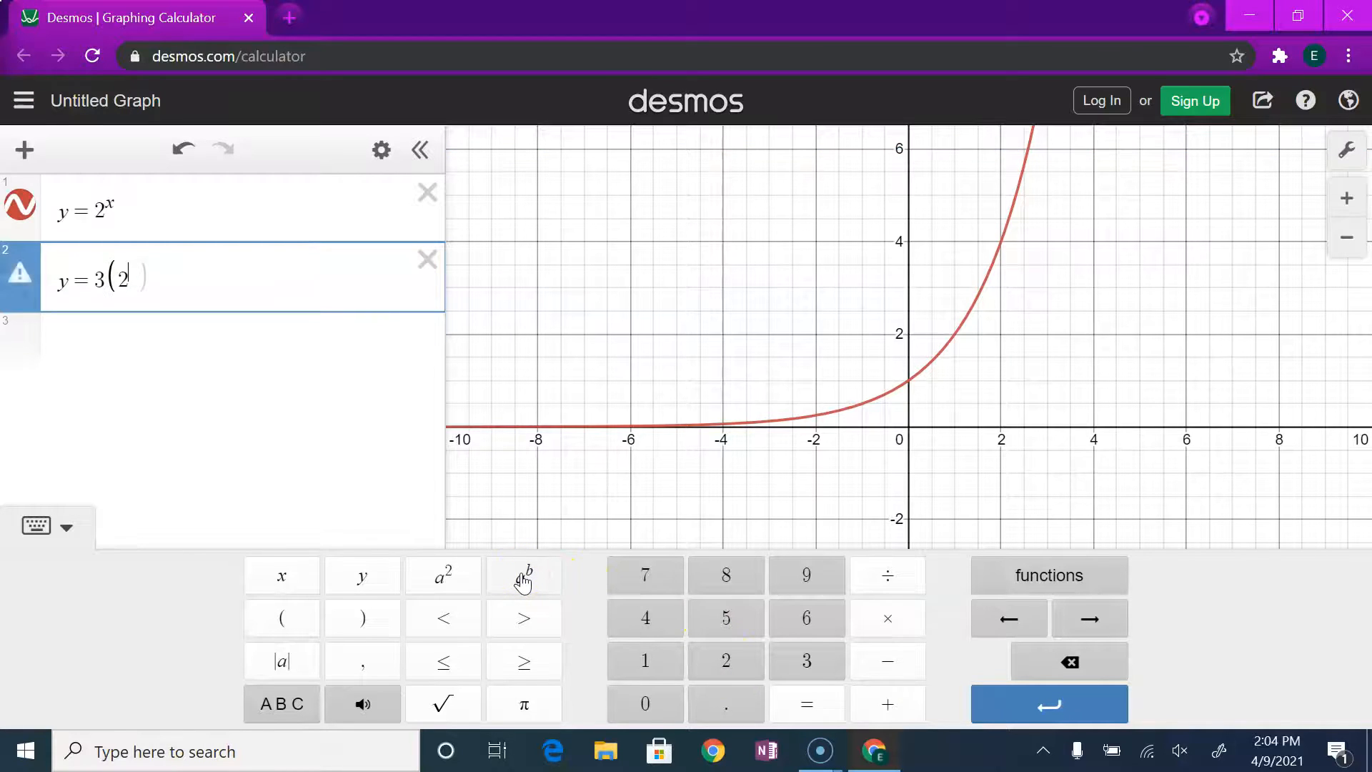
pyautogui.write('x')
pyautogui.click(368, 618)
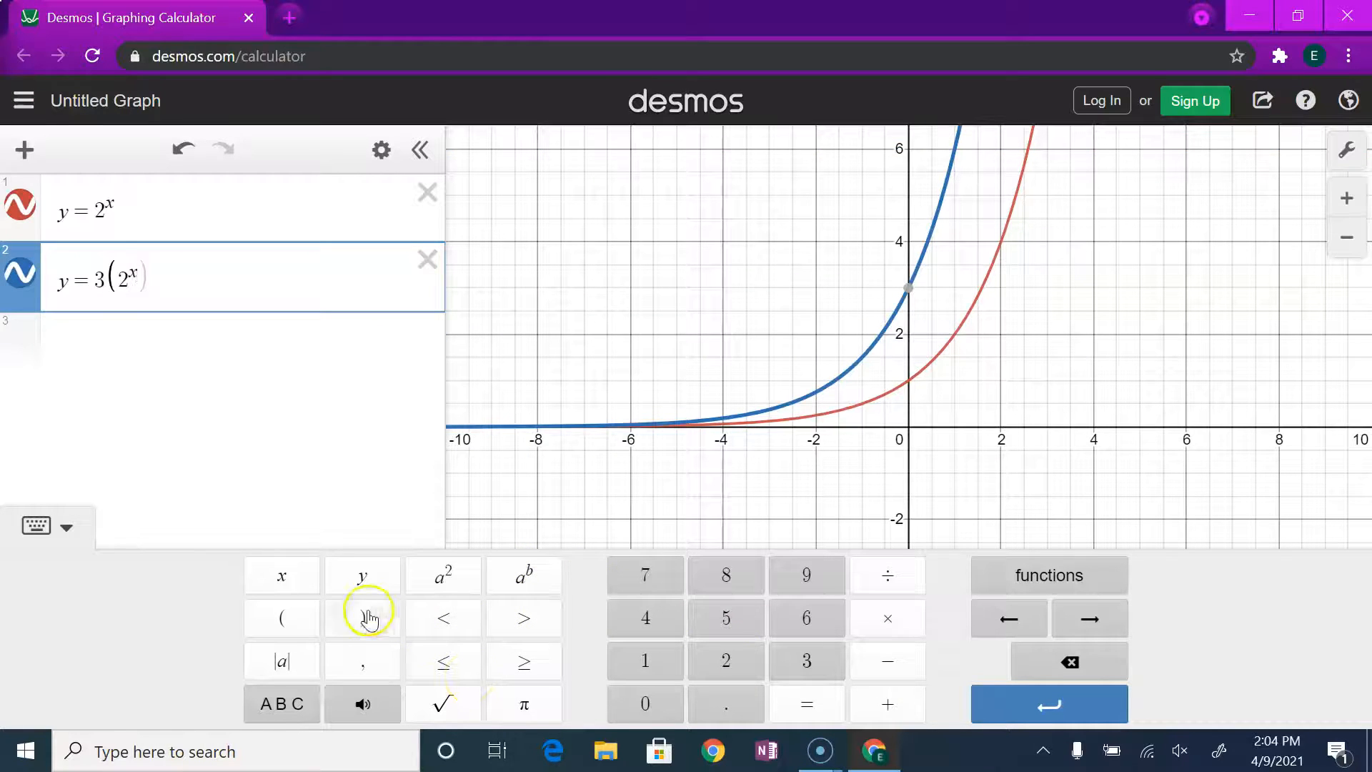
pyautogui.click(360, 620)
pyautogui.hotkey('ctrl', 'z')
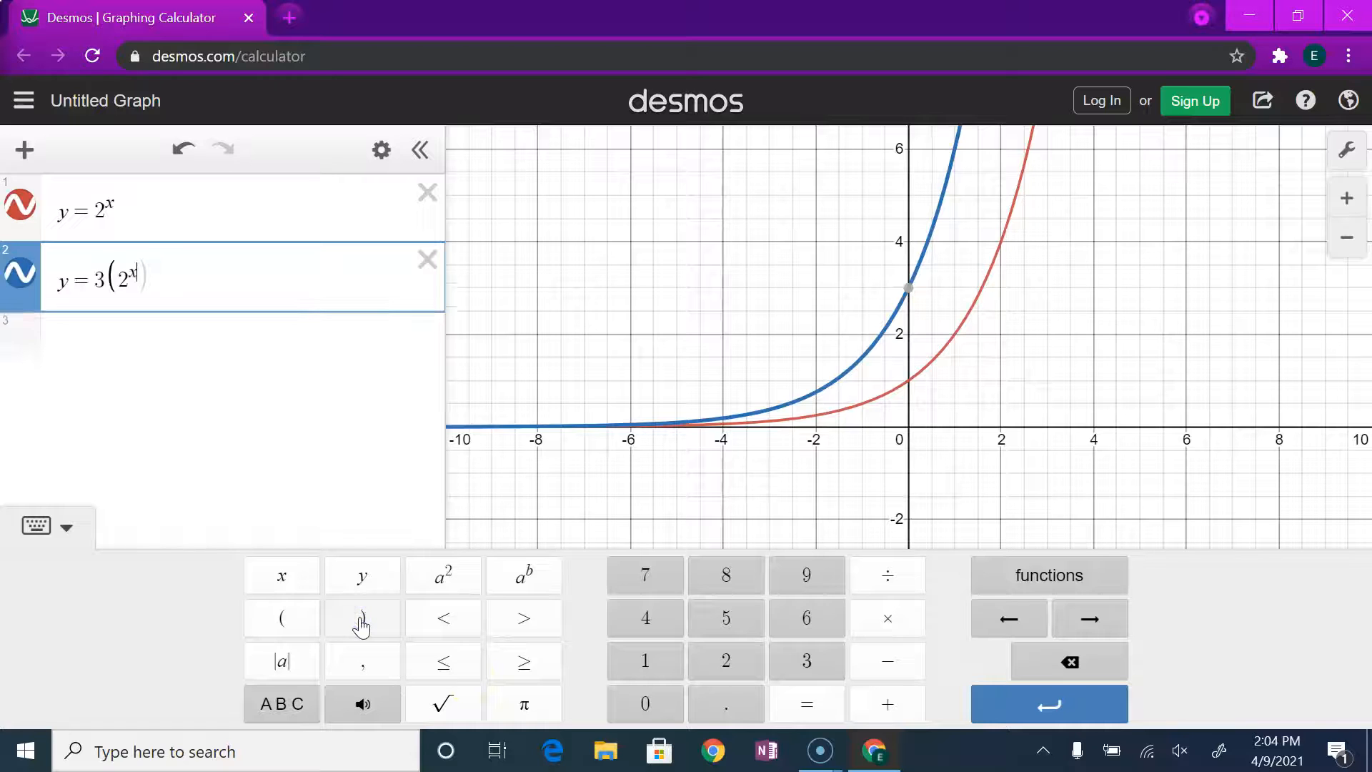
pyautogui.click(361, 621)
pyautogui.click(67, 527)
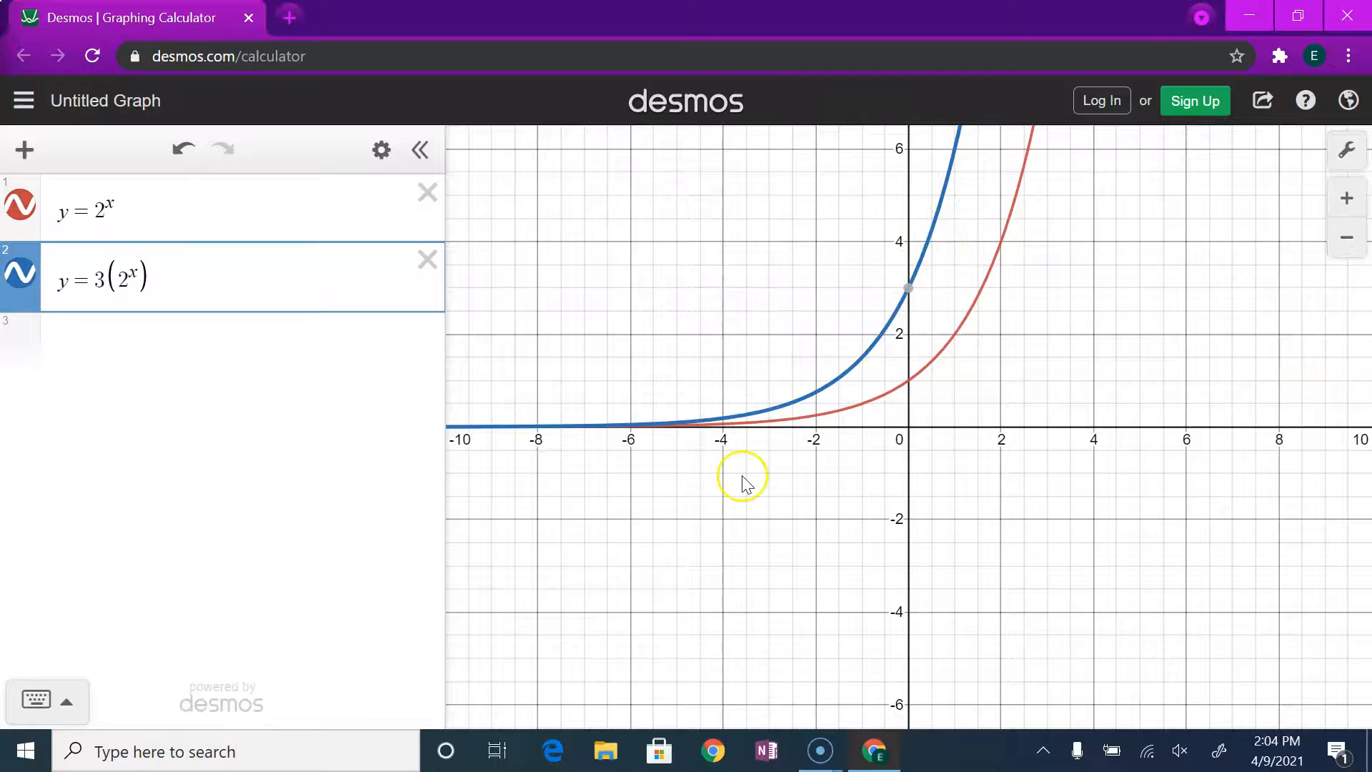
# Step: Graph the vertically compressed function y = (1/6)(2^x) in the third expression line
pyautogui.click(110, 338)
pyautogui.write('y=(1/6')
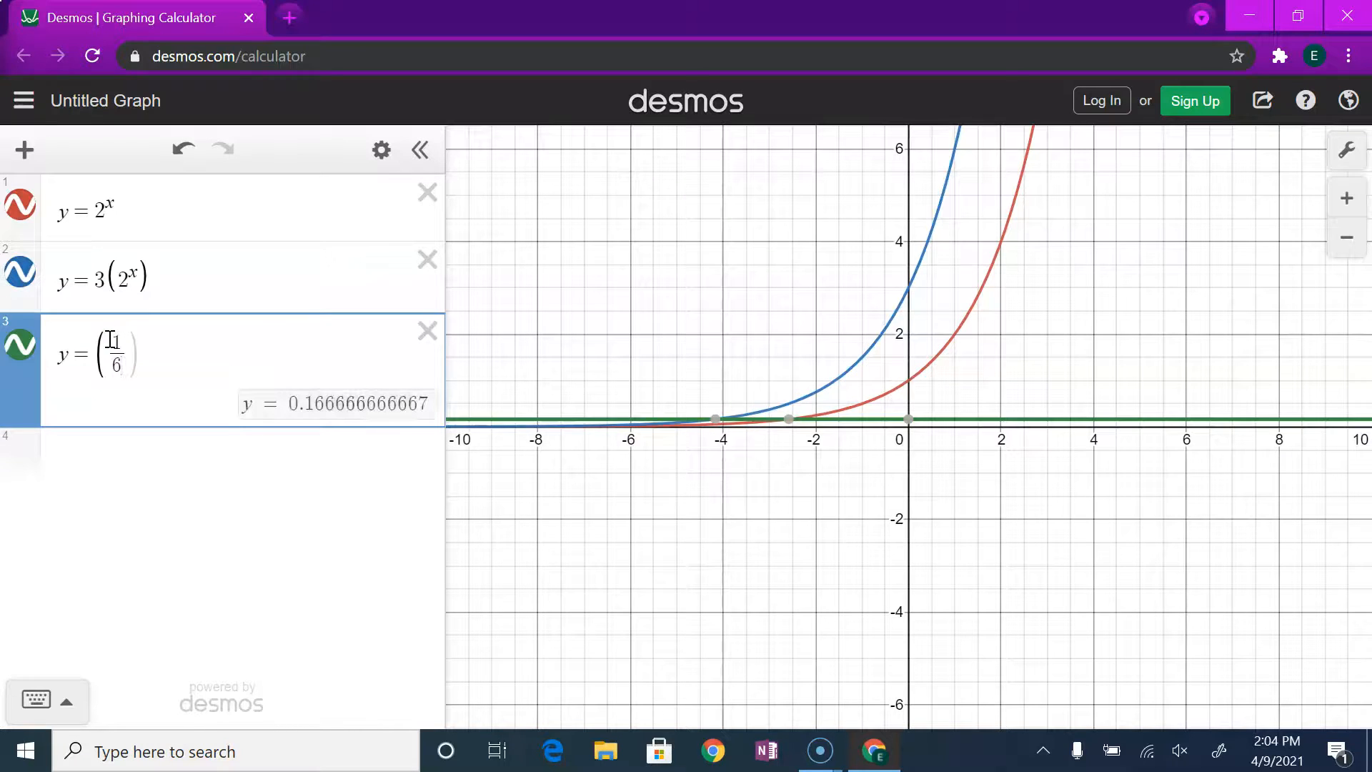
pyautogui.write(')(2^x')
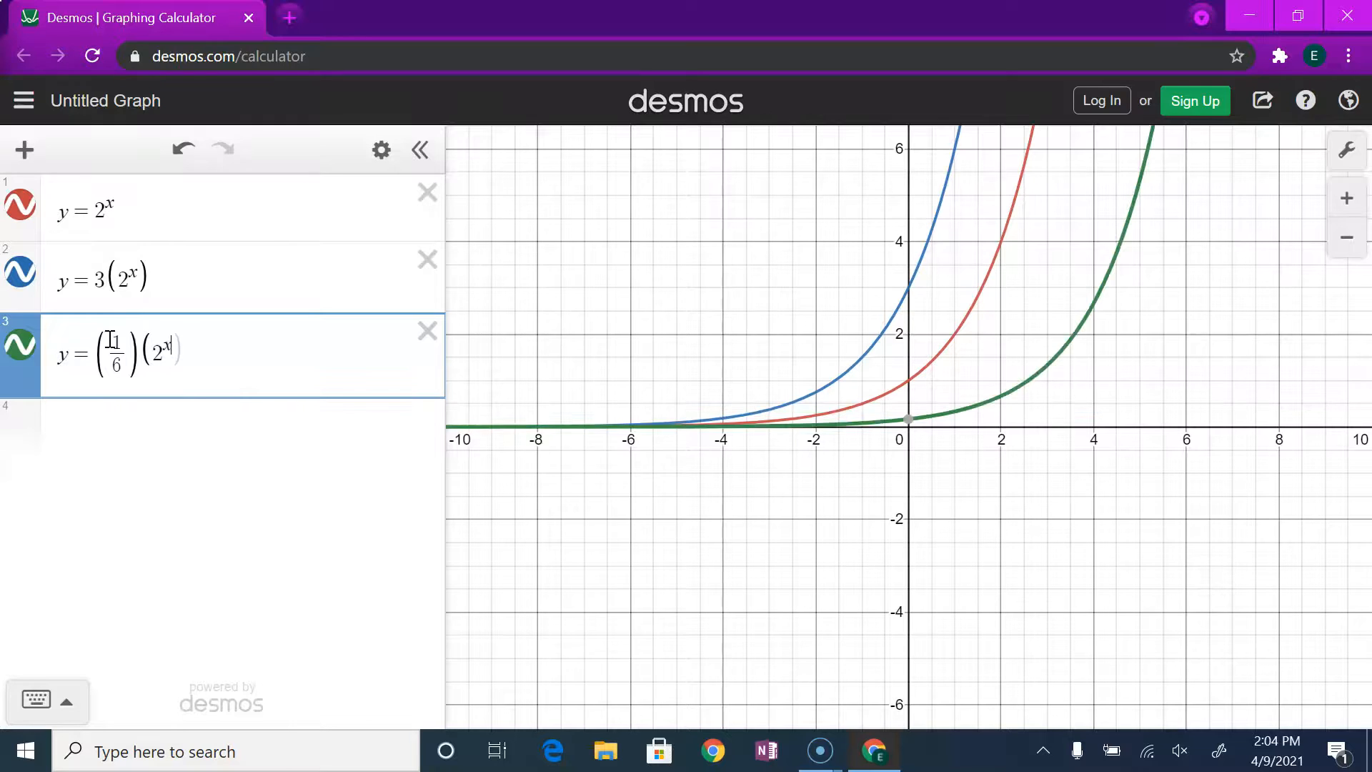
pyautogui.write(')')
# Step: Examine the curves up close, from the y-intercept of y = 3(2^x) to where all three approach the x-axis for negative x
pyautogui.click(1072, 207)
pyautogui.moveTo(1072, 207); pyautogui.dragTo(1006, 460)
pyautogui.click(1347, 198)
pyautogui.click(1347, 198)
pyautogui.click(1347, 198)
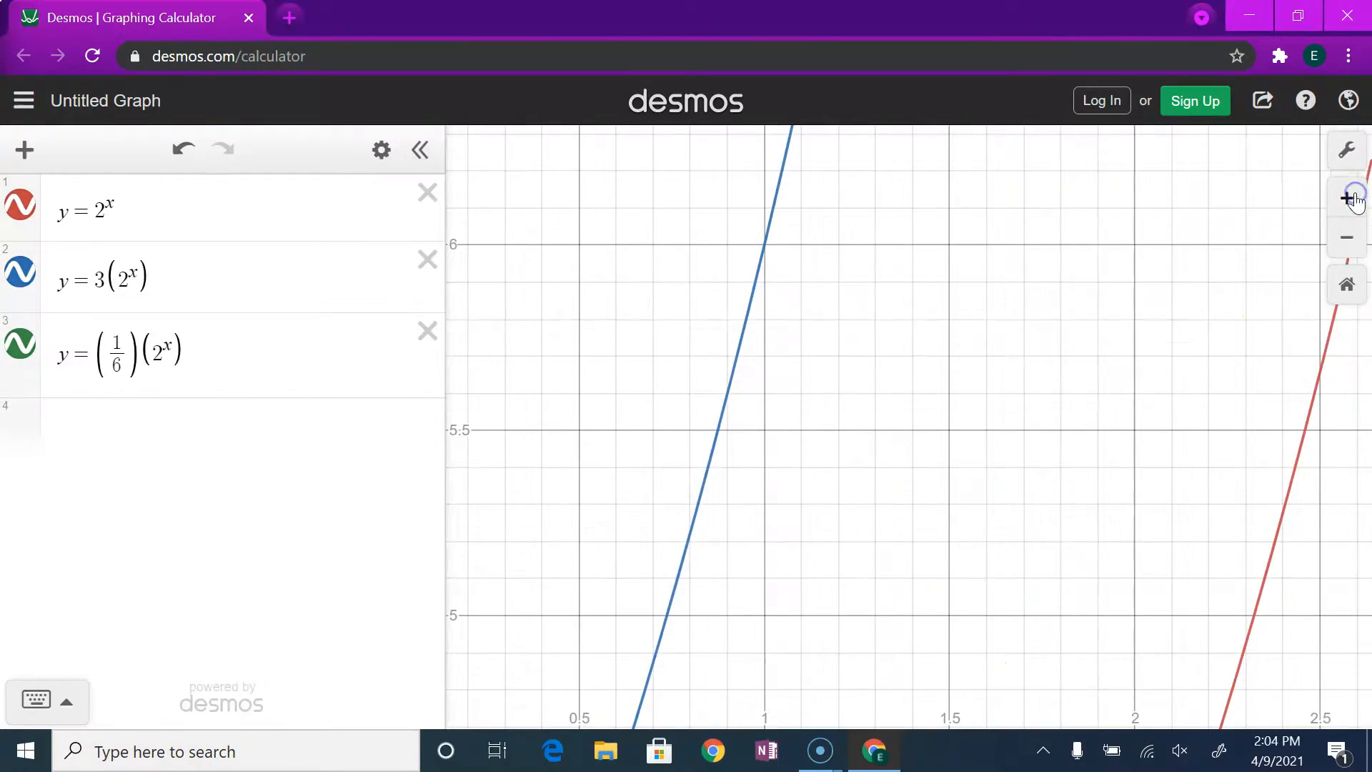
pyautogui.moveTo(777, 486)
pyautogui.mouseDown()
pyautogui.moveTo(952, 198)
pyautogui.moveTo(1097, 58)
pyautogui.mouseUp()
pyautogui.moveTo(812, 388); pyautogui.dragTo(928, 13)
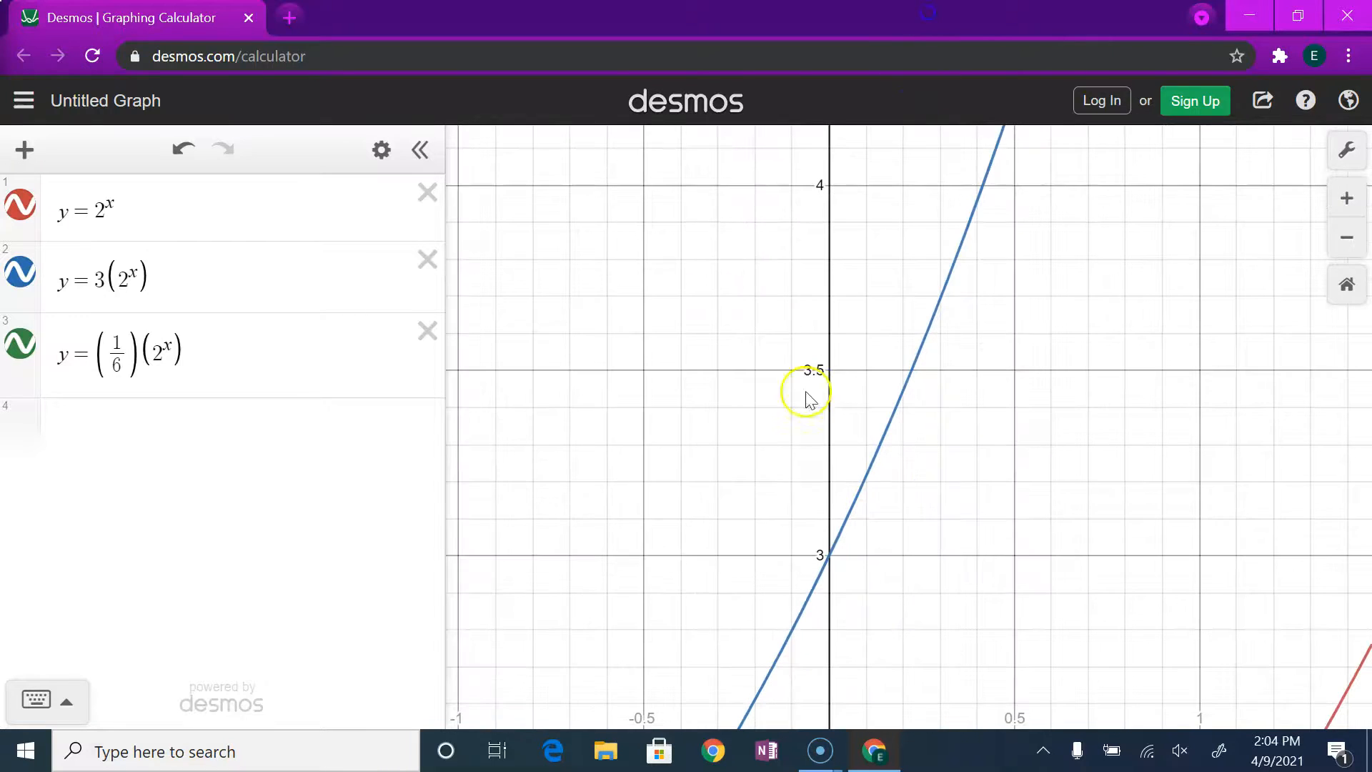
pyautogui.click(946, 282)
pyautogui.moveTo(816, 481); pyautogui.dragTo(826, 367)
pyautogui.scroll(-5, 842, 500)
pyautogui.moveTo(848, 654); pyautogui.dragTo(1020, 287)
pyautogui.scroll(5, 683, 422)
pyautogui.scroll(10, 548, 436)
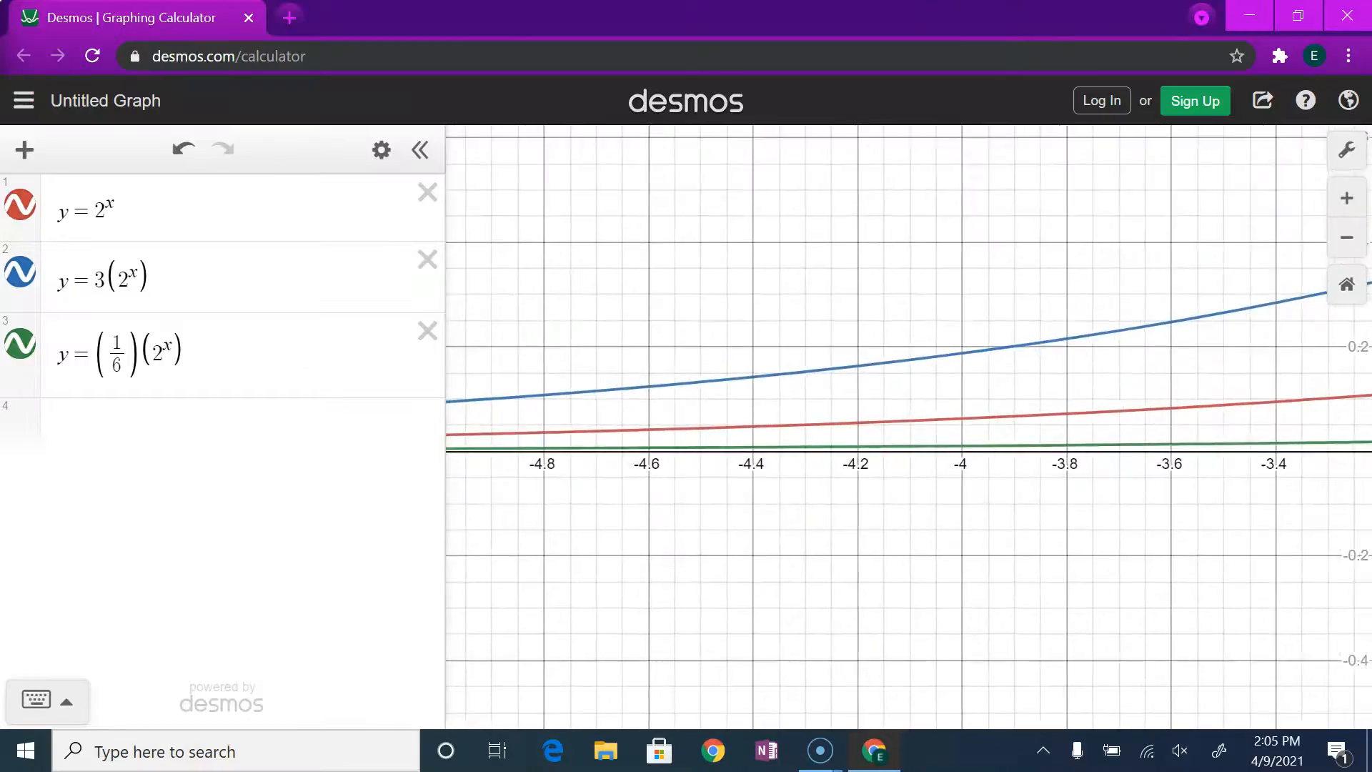
pyautogui.scroll(2, 580, 505)
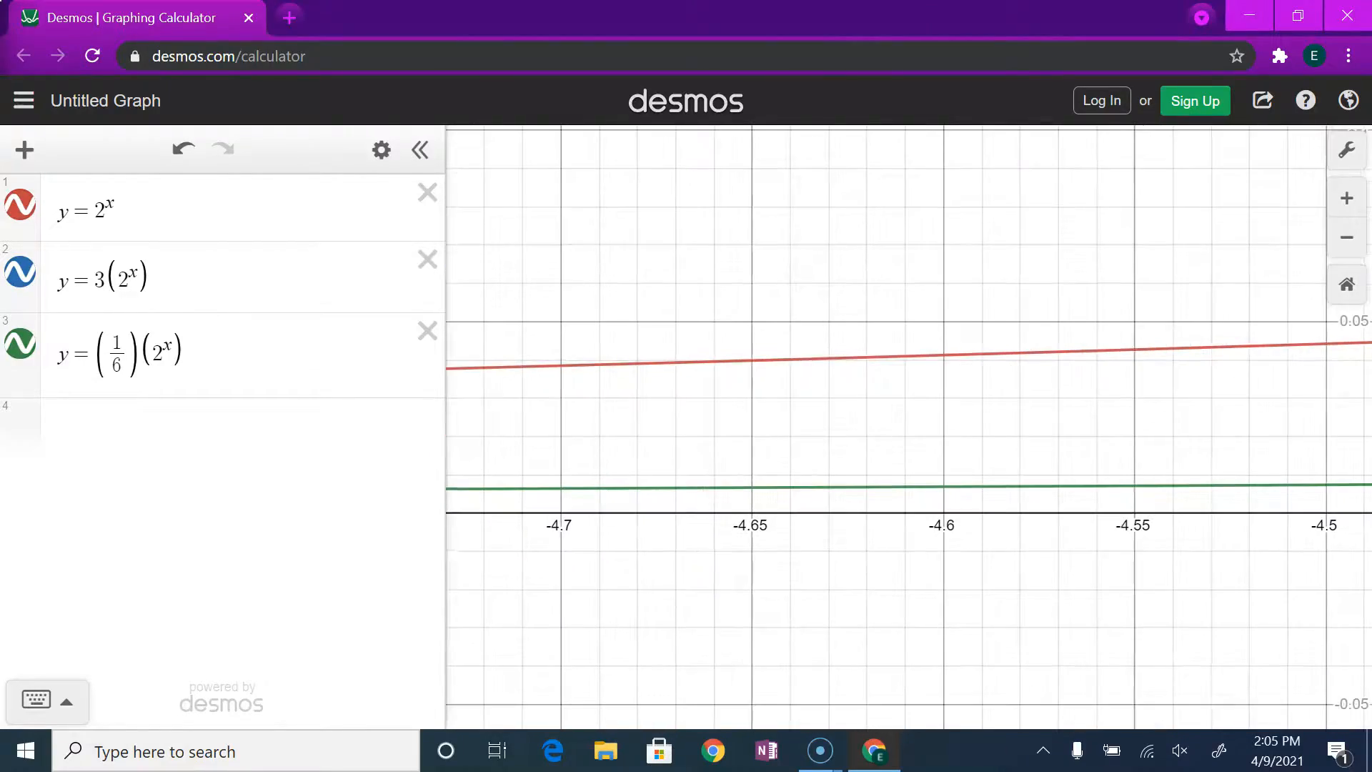
# Step: Compare the overall shapes and y-intercepts of all three exponential curves, up to y-values above 10
pyautogui.scroll(-15, 629, 445)
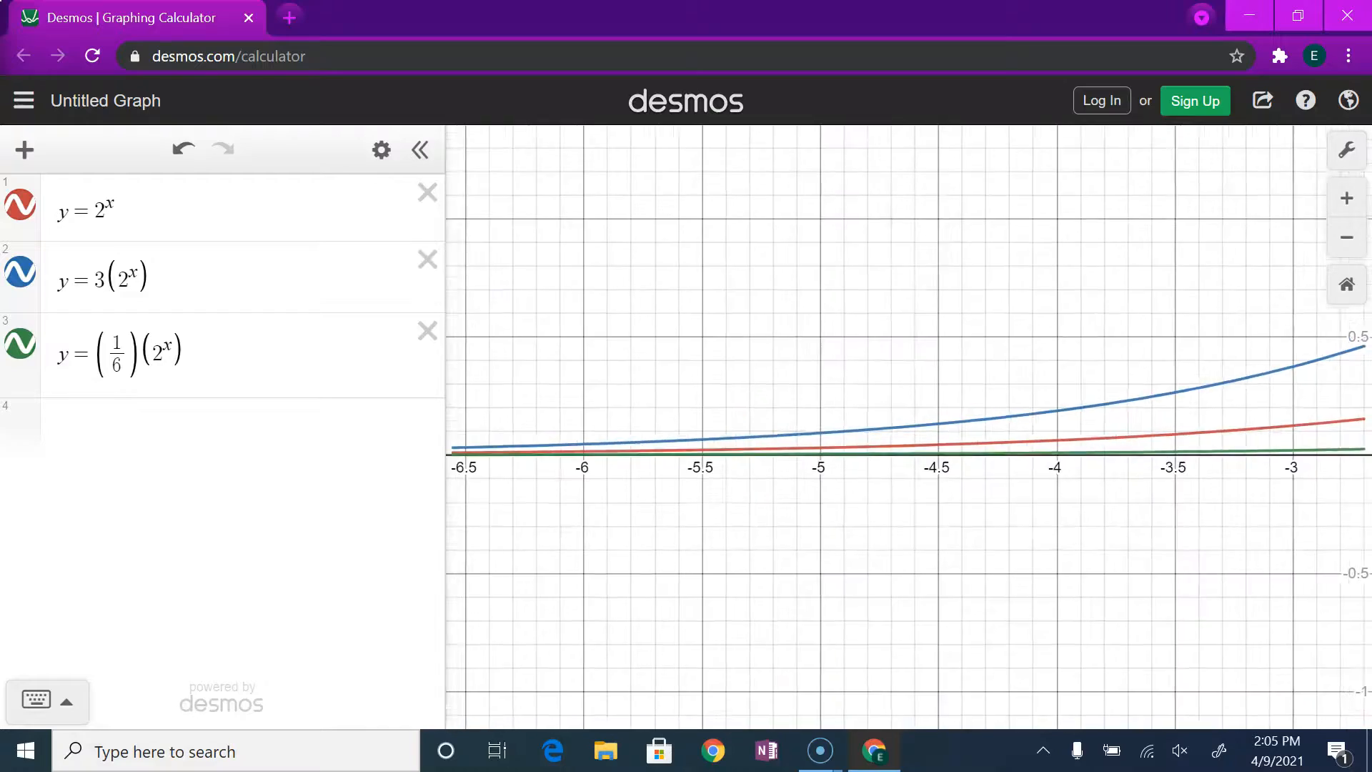
pyautogui.scroll(-5, 631, 582)
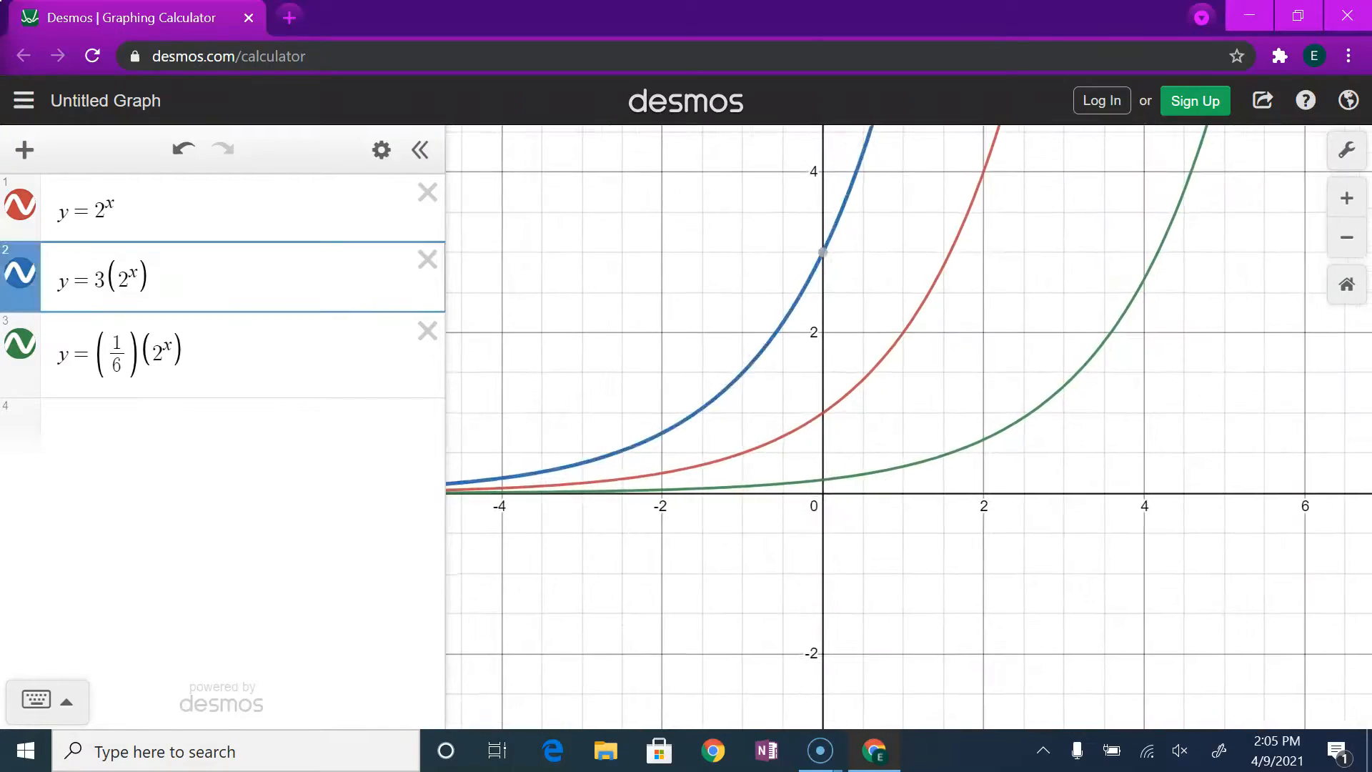
pyautogui.scroll(-2, 857, 600)
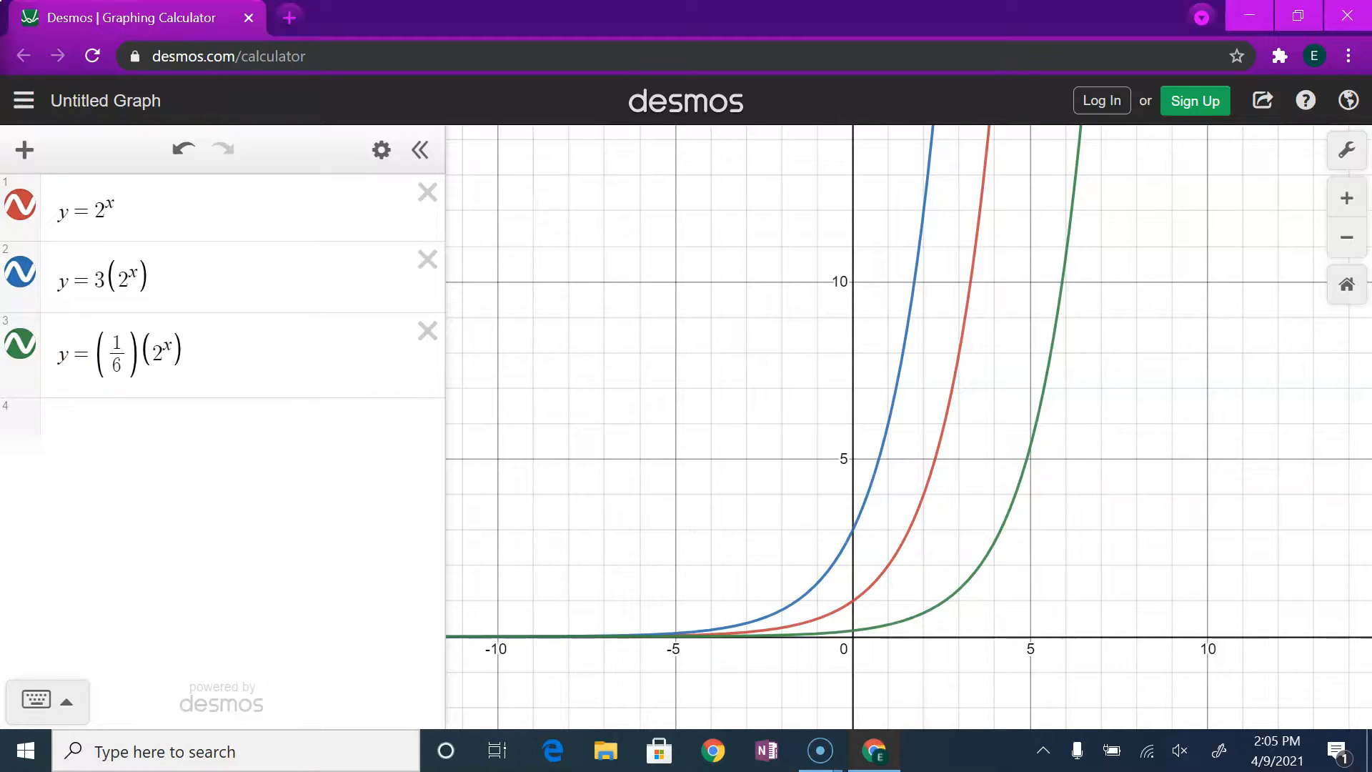
pyautogui.moveTo(1070, 402); pyautogui.dragTo(909, 361)
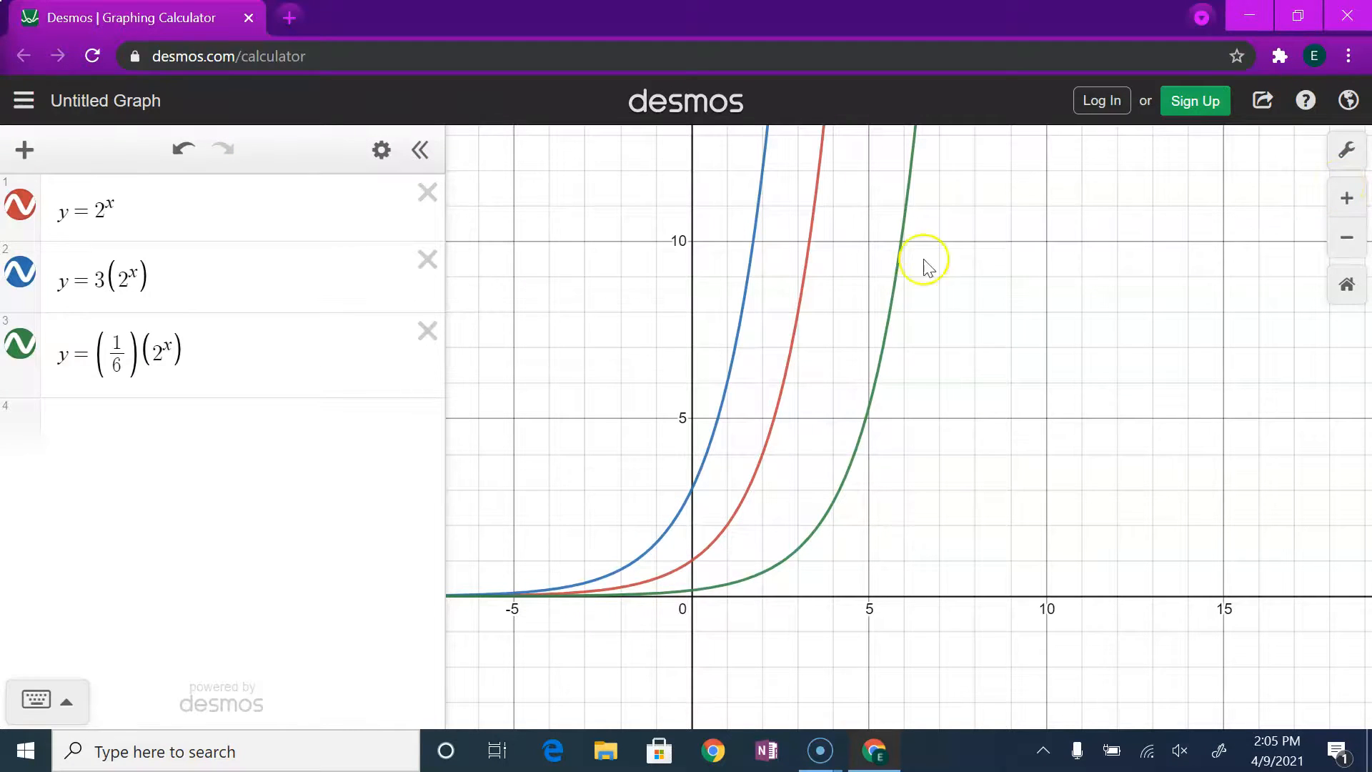
# Step: Open the graph's sharing options and preview its printout, leaving the preview without printing
pyautogui.click(1264, 103)
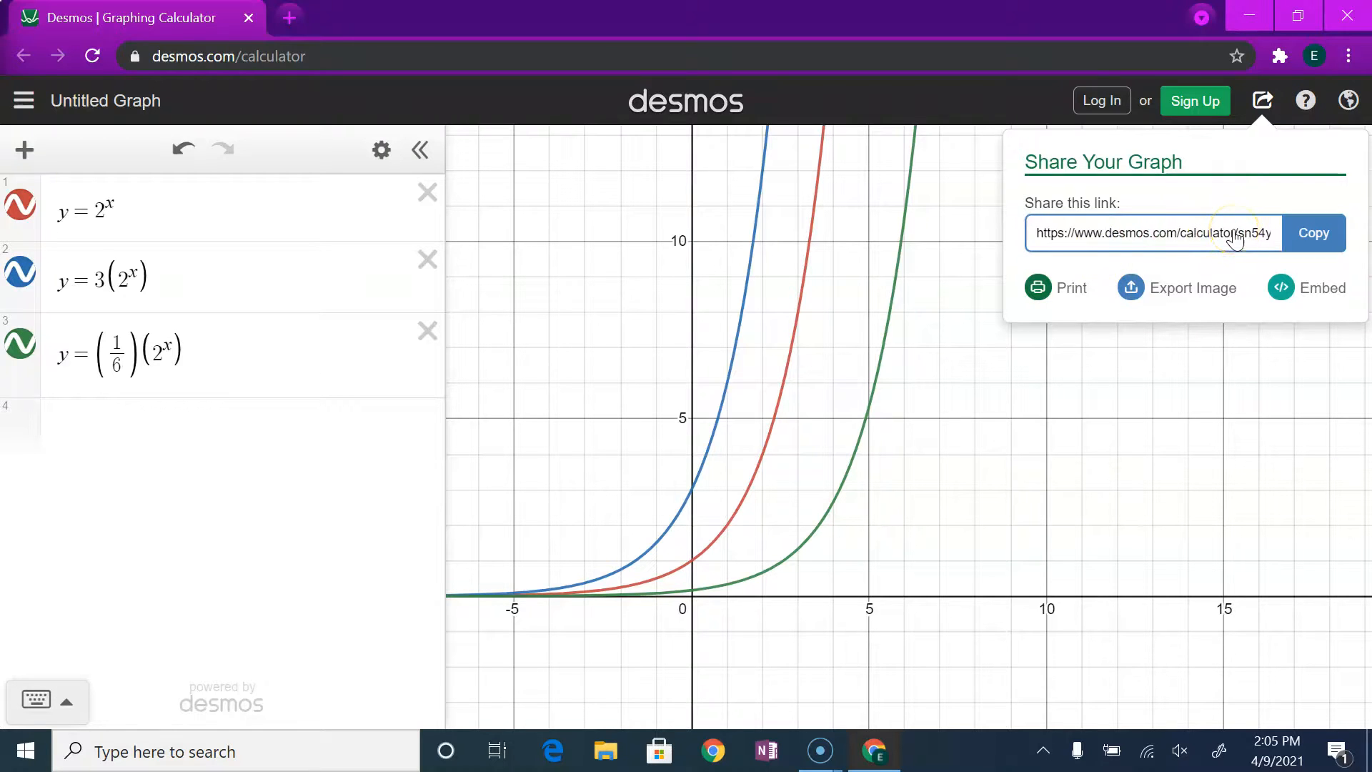
pyautogui.click(1038, 287)
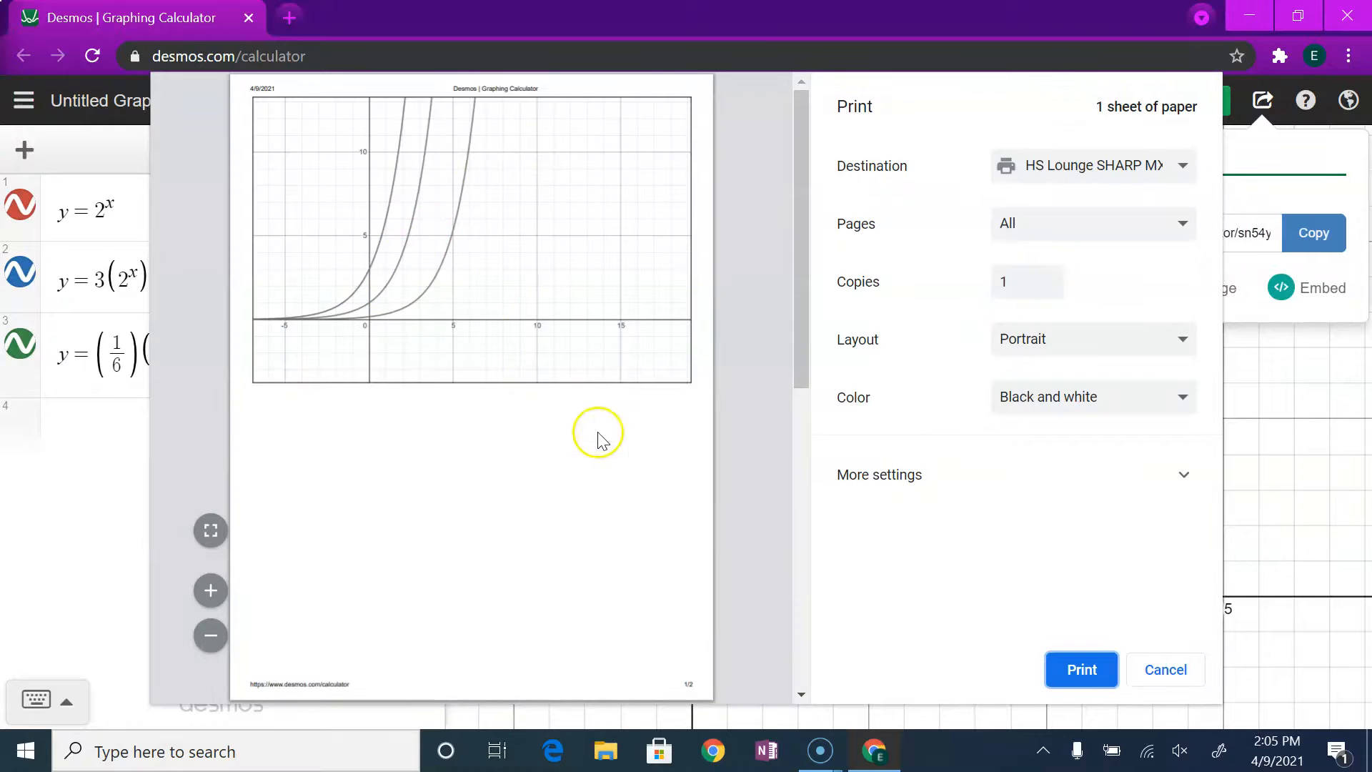
pyautogui.click(1163, 669)
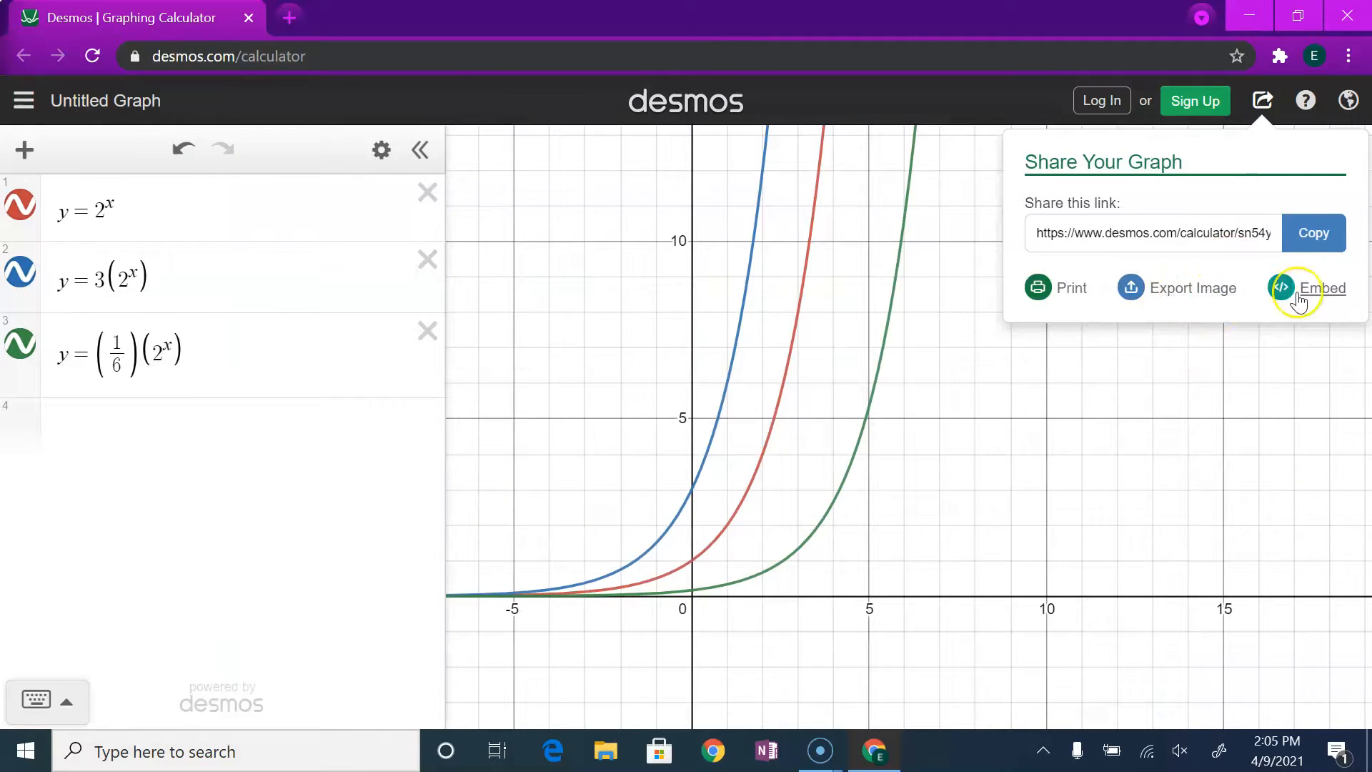